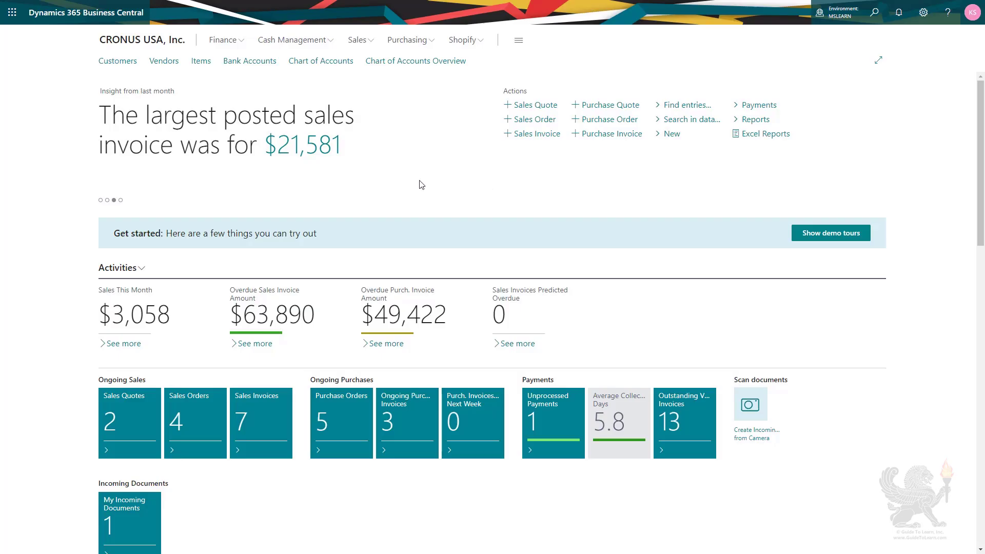
Step: View the customer list and open the Relecloud vendor card from the vendor list to check its customer balance
left_click(112, 62)
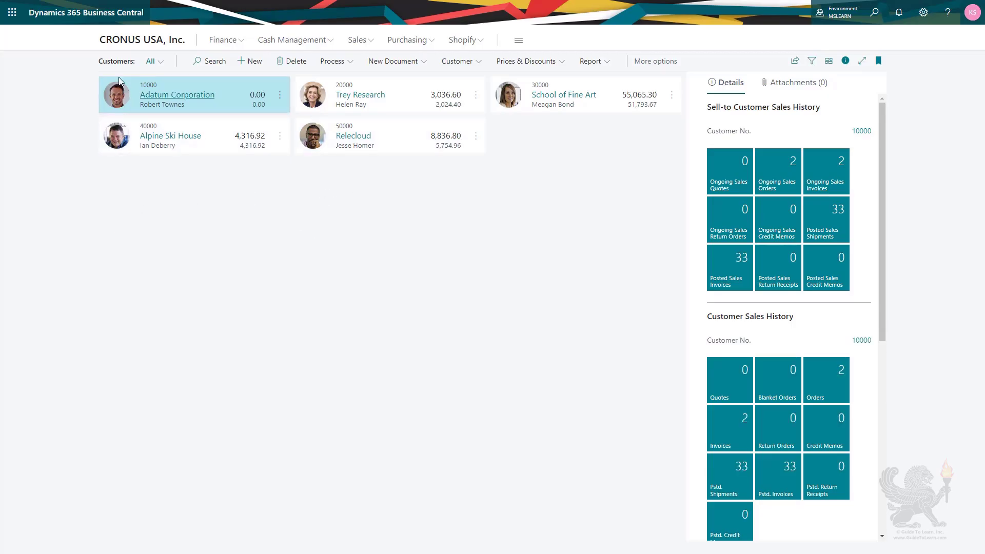
left_click(112, 46)
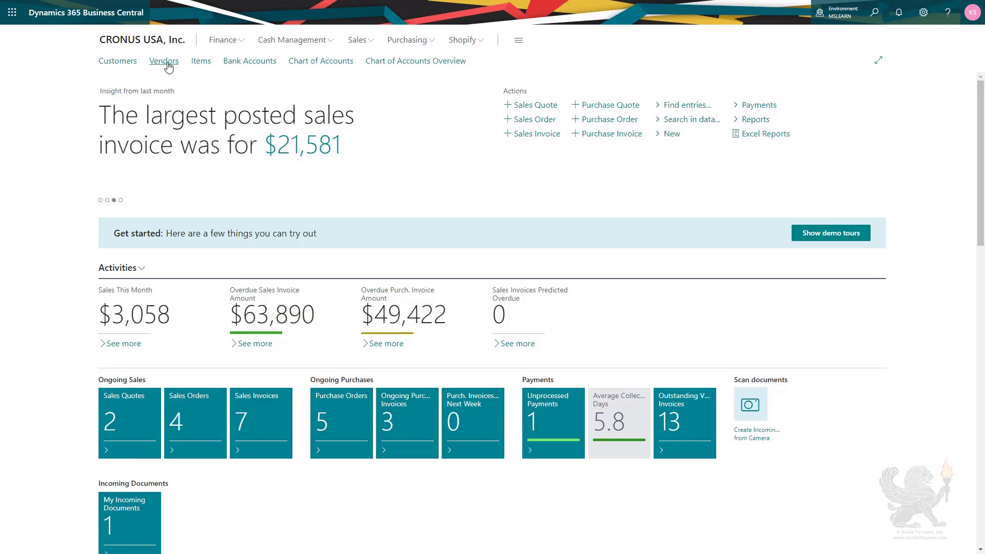
left_click(164, 63)
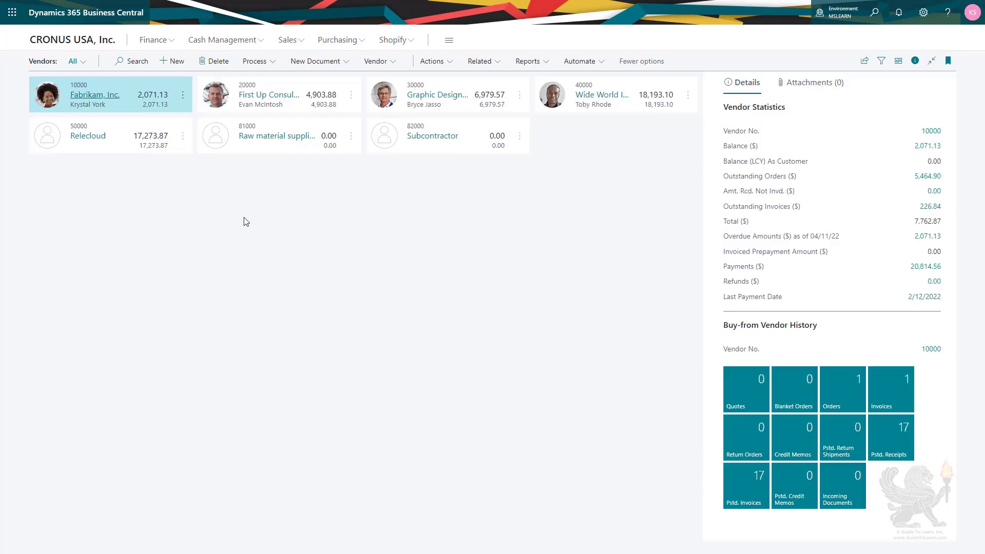
left_click(93, 139)
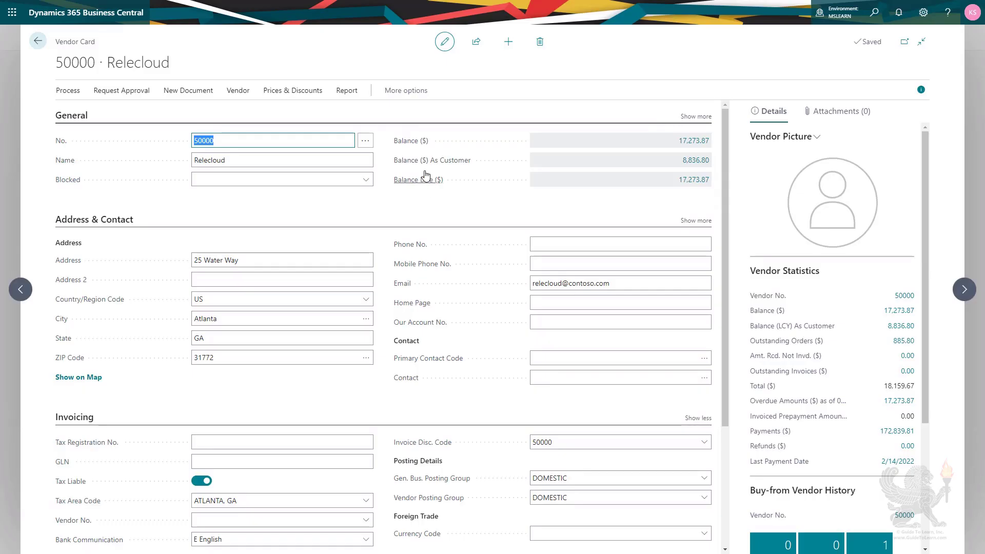
mouse_move(409, 170)
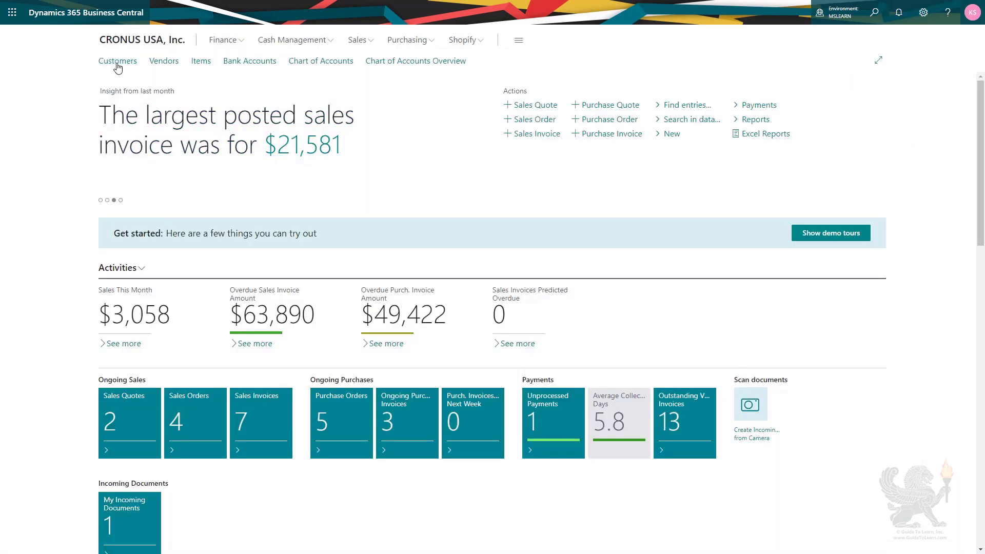
Step: View the contacts linked to the Relecloud customer card and return to the home page
left_click(118, 62)
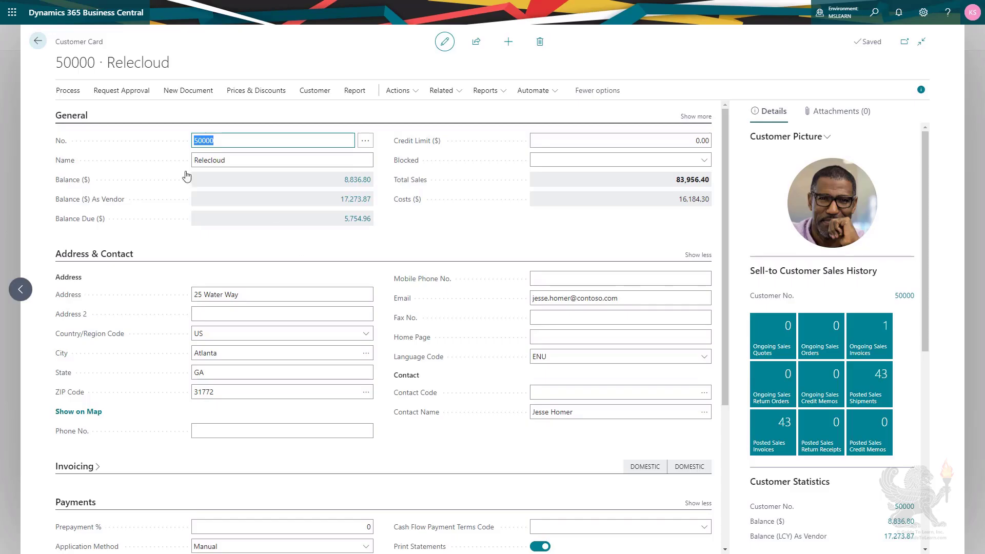
left_click(67, 95)
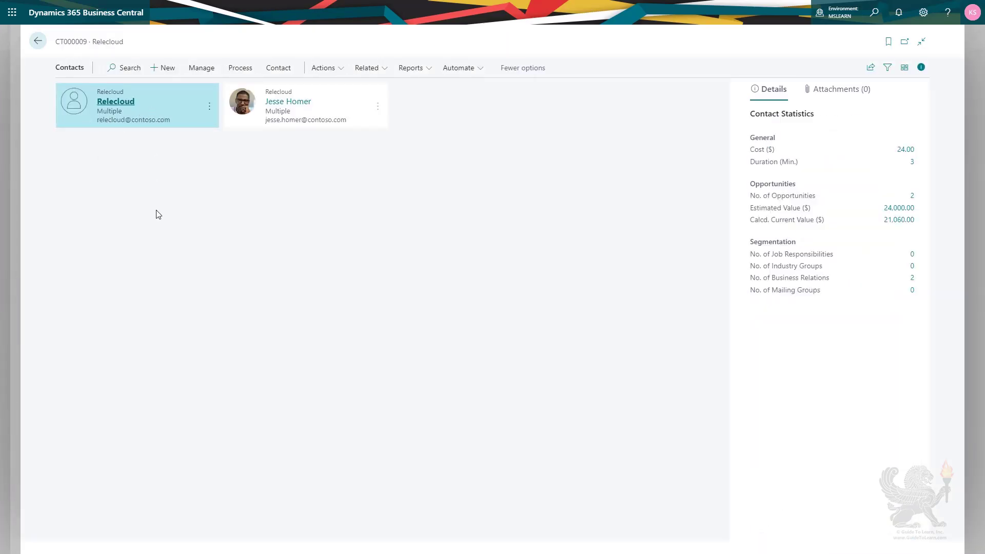
key("Escape")
key("Escape")
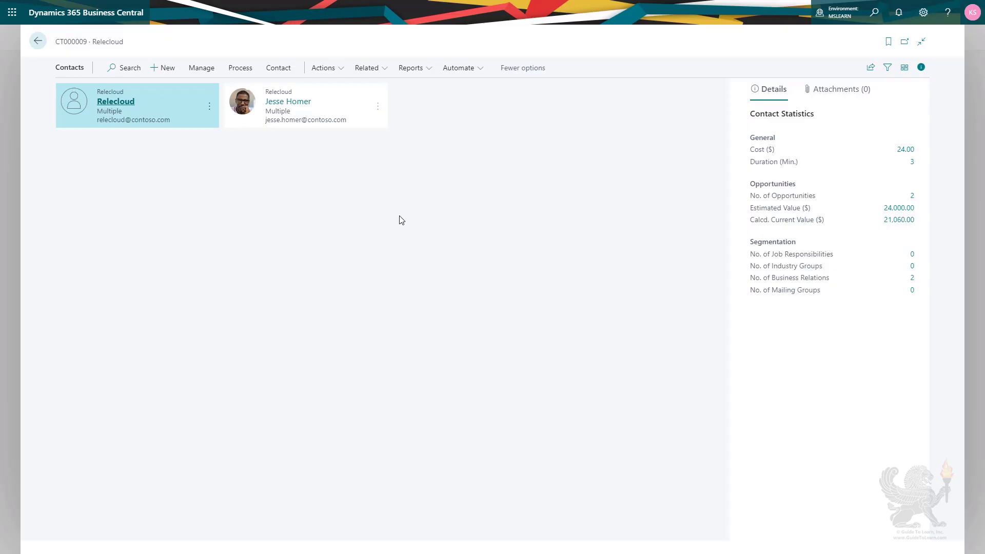
key("Escape")
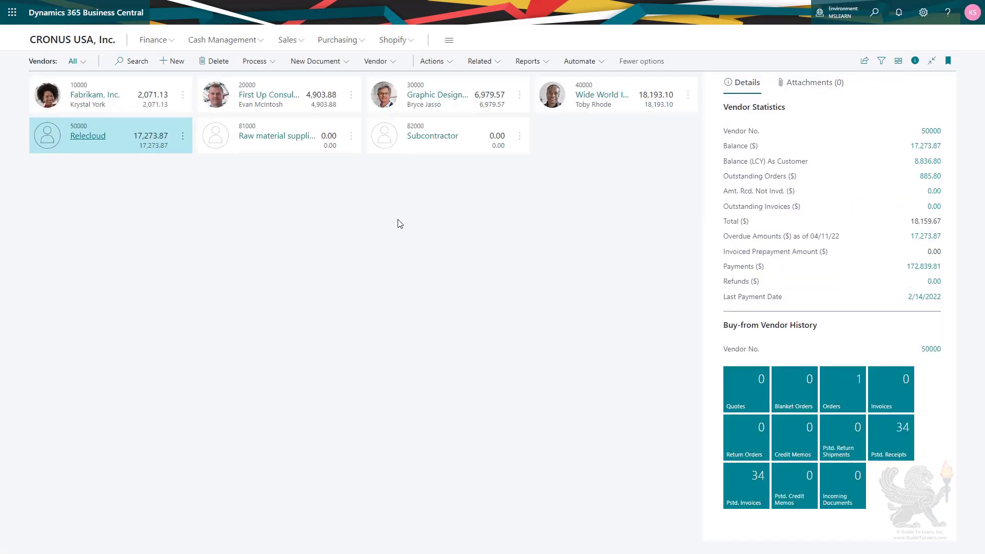
key("Escape")
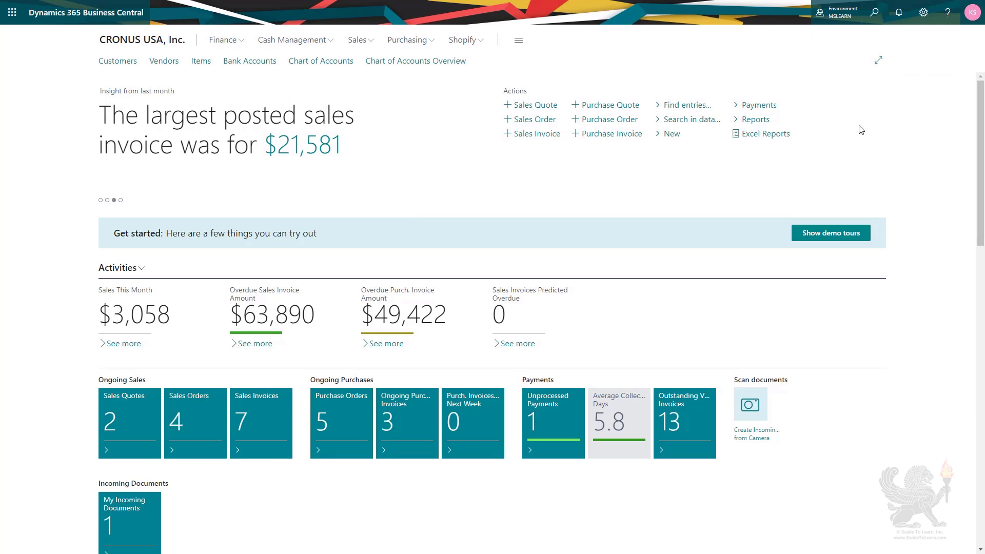
Step: Find and open the Contacts list
key("alt+q")
type("contac")
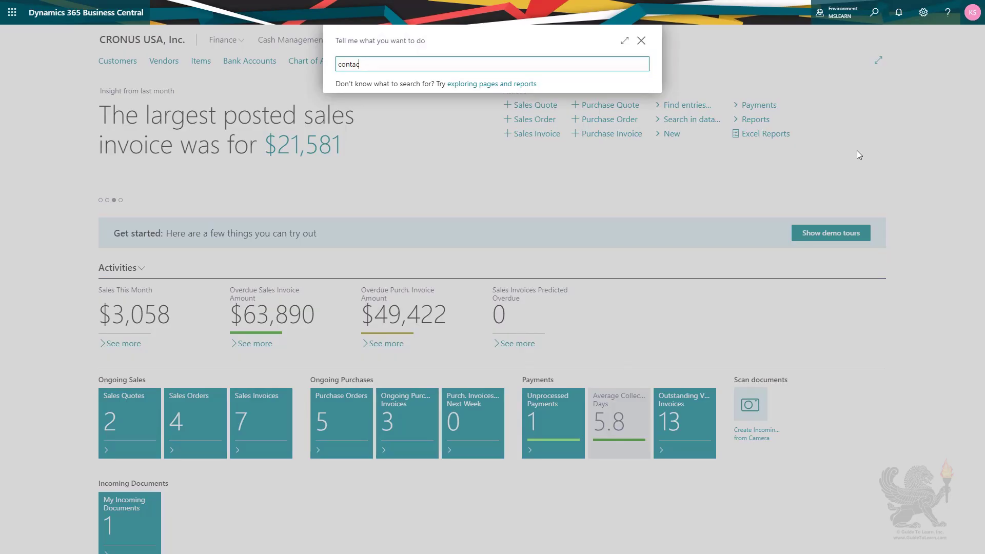
key("Return")
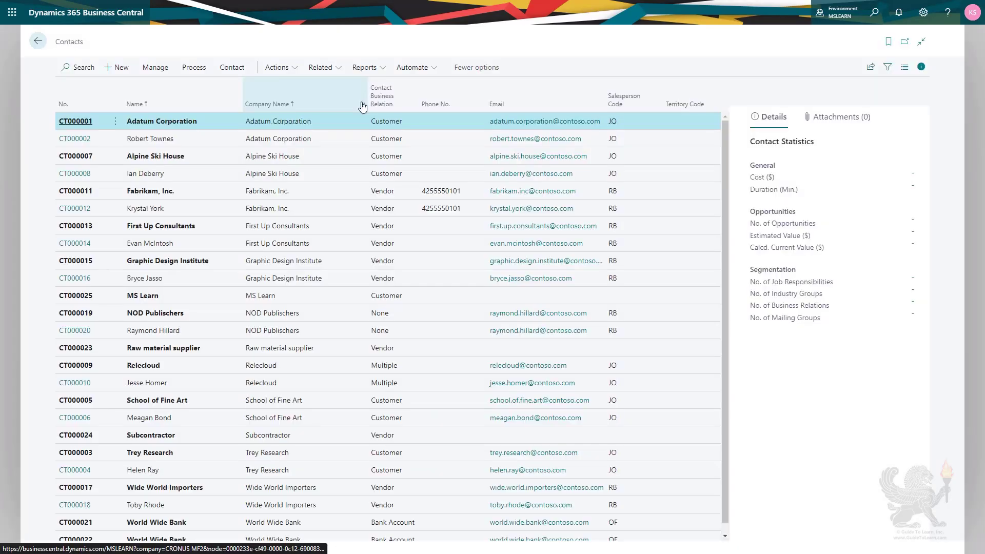
Step: Create a new contact named MS Learn of type Company with an automatically assigned number
left_click(121, 72)
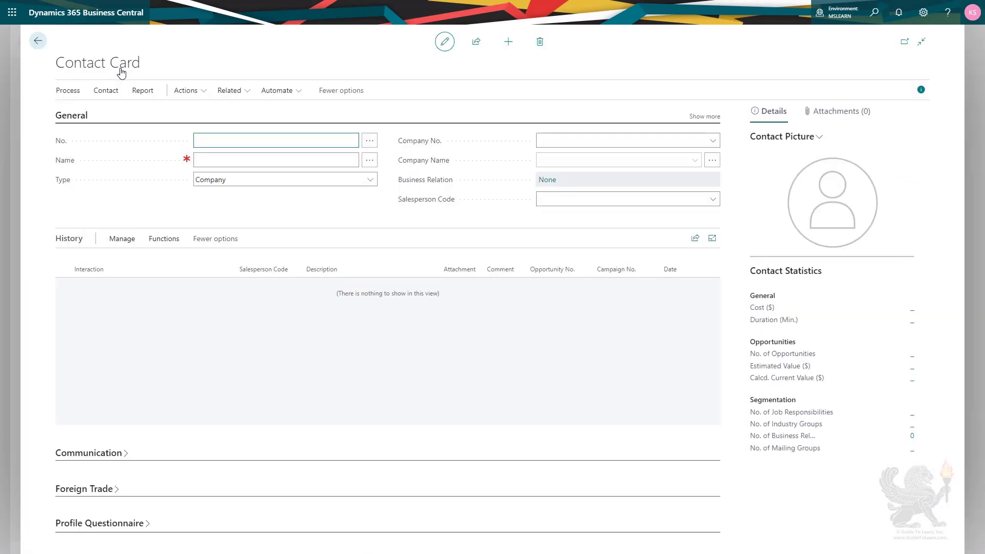
key("Tab")
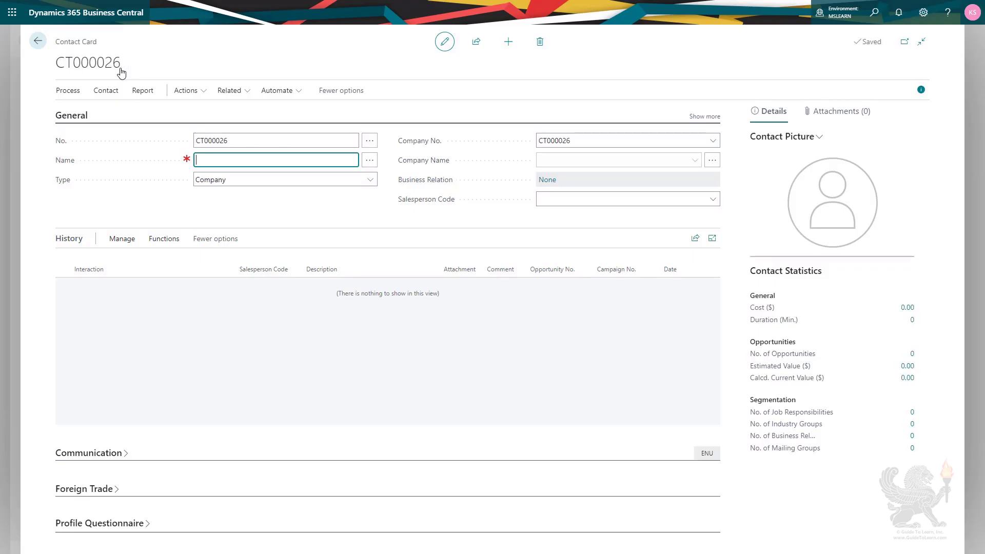
type("MS Learn")
key("Tab")
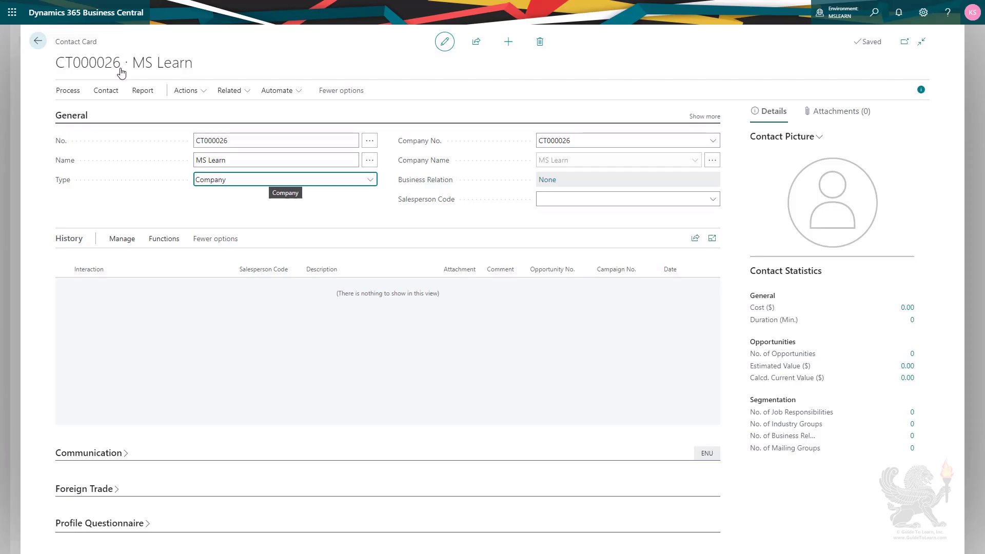
Step: Create a customer record from the MS Learn contact and acknowledge the confirmation
left_click(194, 96)
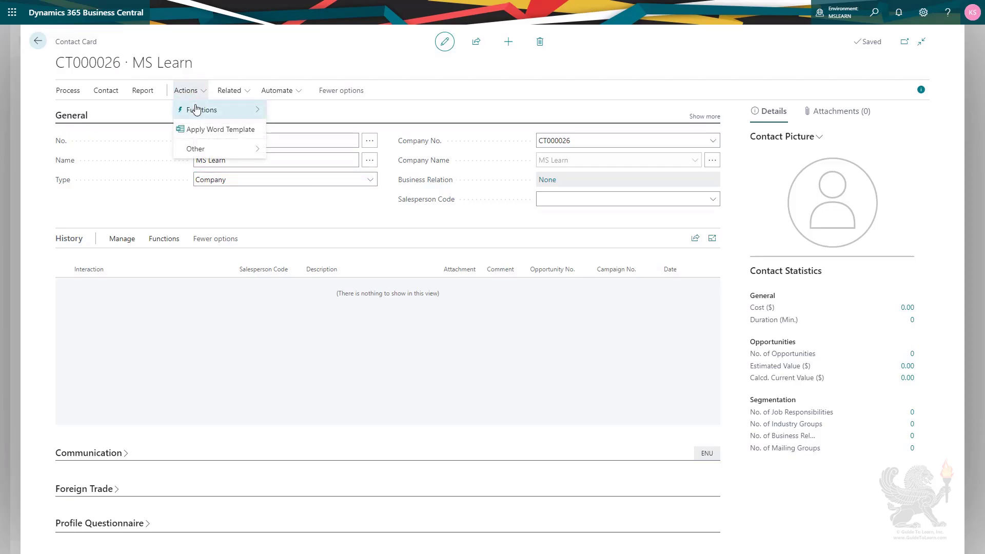
mouse_move(197, 109)
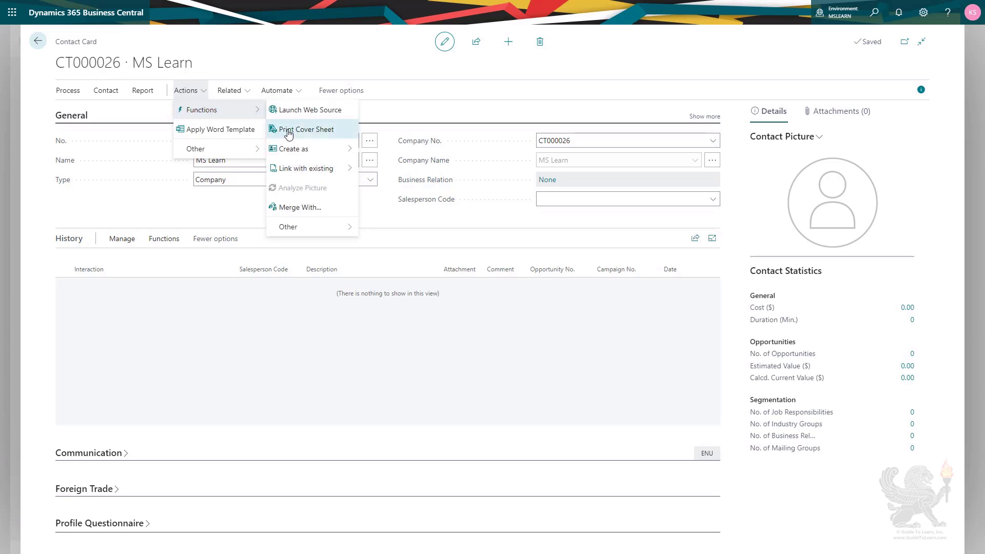
mouse_move(294, 152)
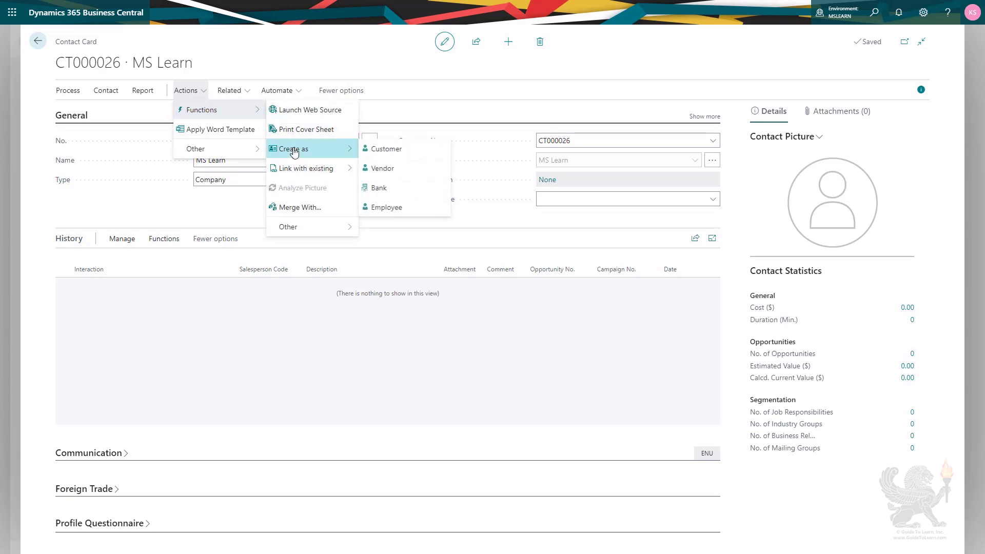
left_click(367, 153)
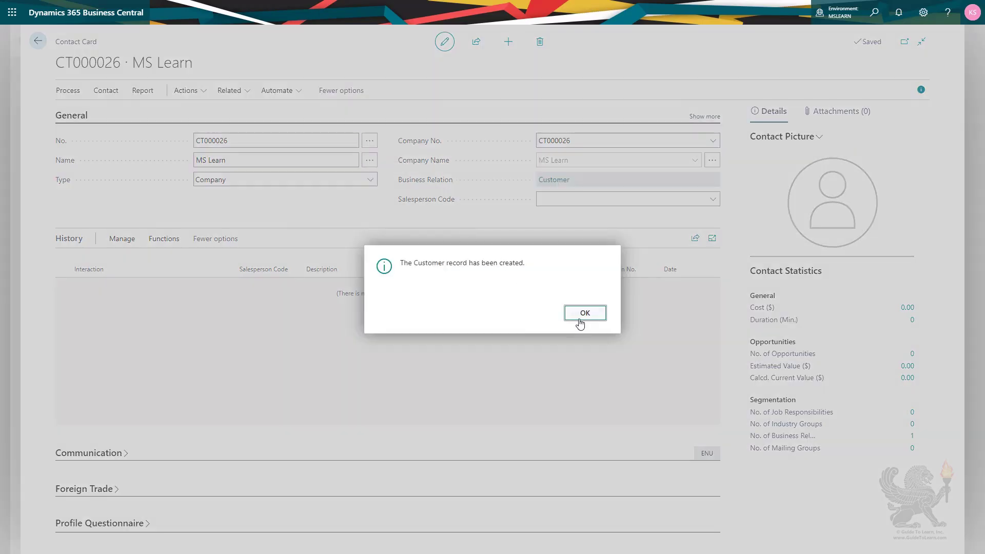
left_click(584, 314)
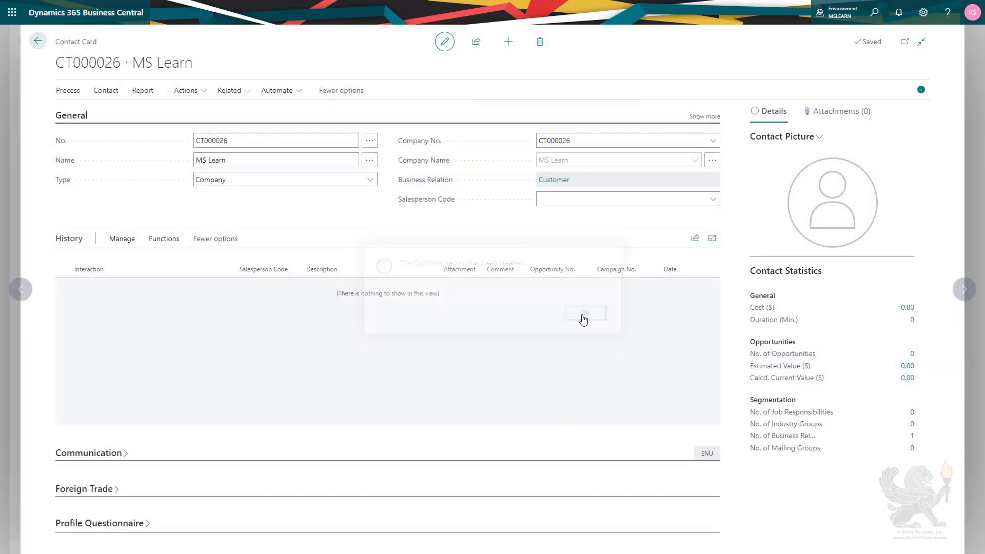
Step: Create a vendor record from the MS Learn contact and return to the home page
left_click(190, 96)
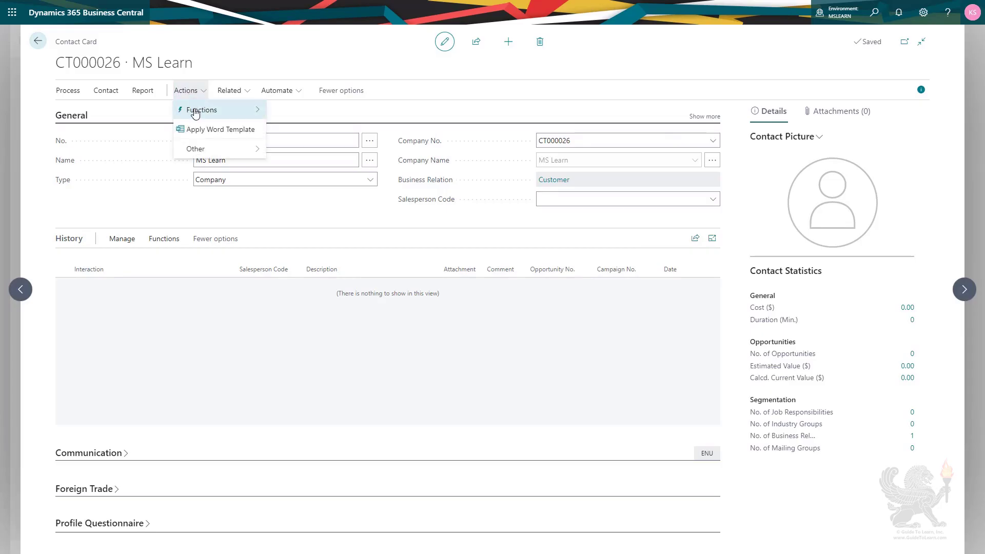
left_click(195, 113)
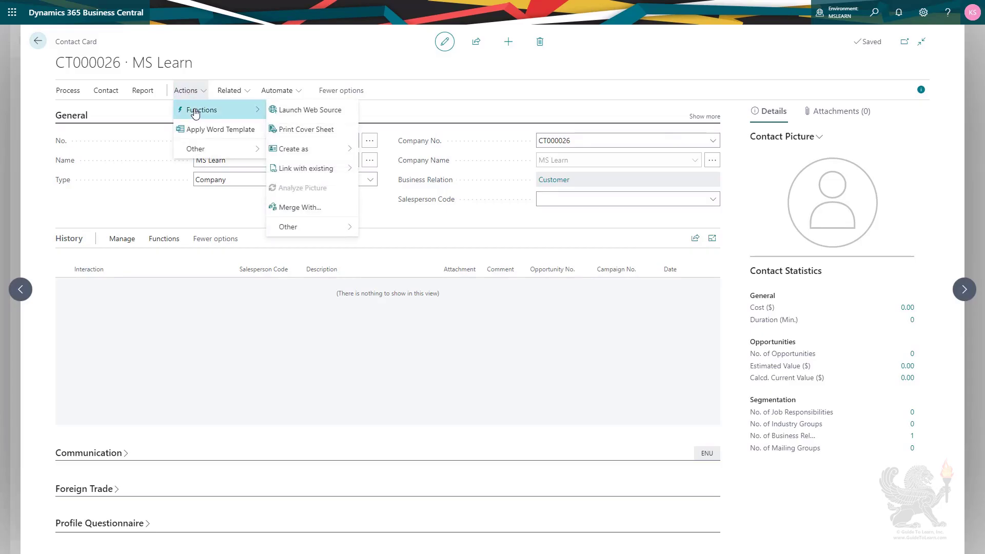
left_click(323, 154)
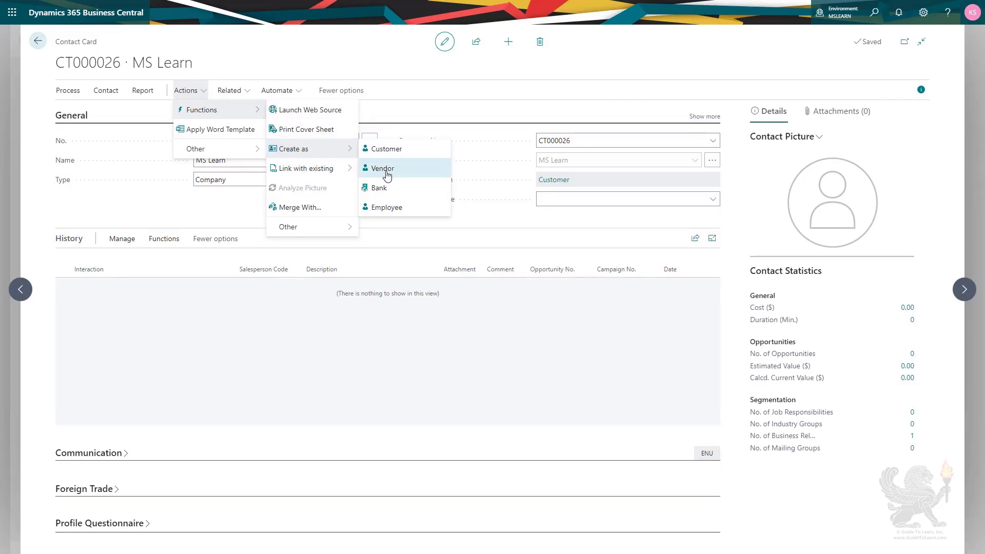
left_click(387, 174)
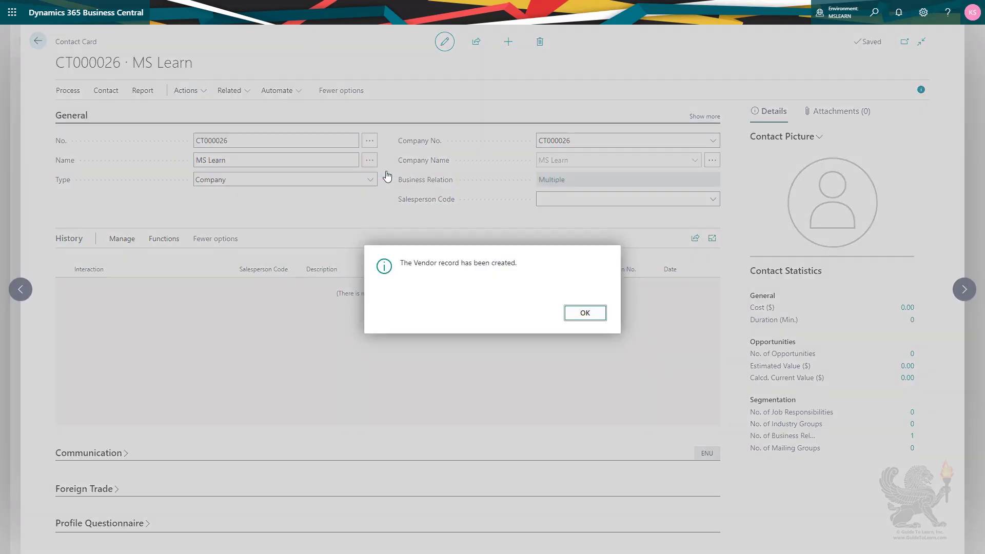
left_click(585, 314)
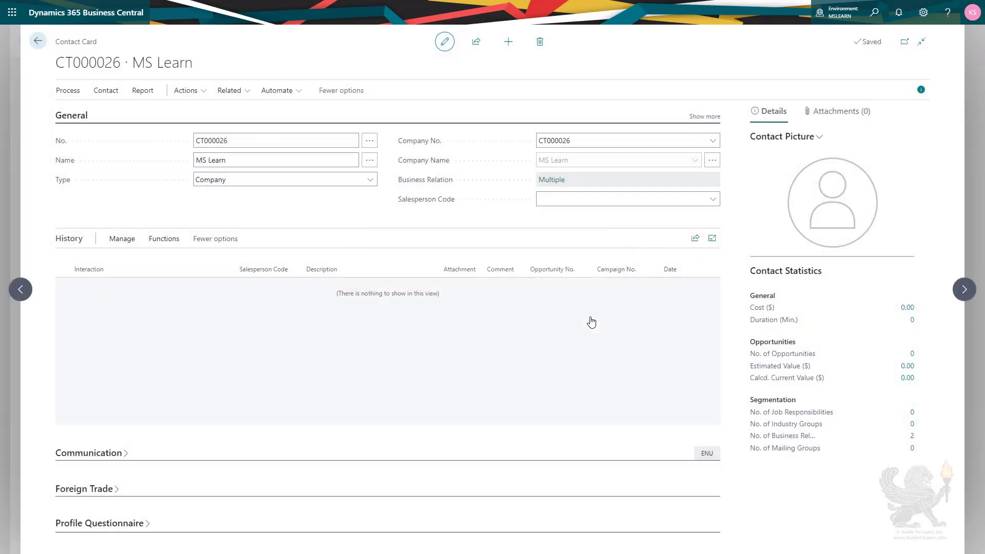
key("Escape")
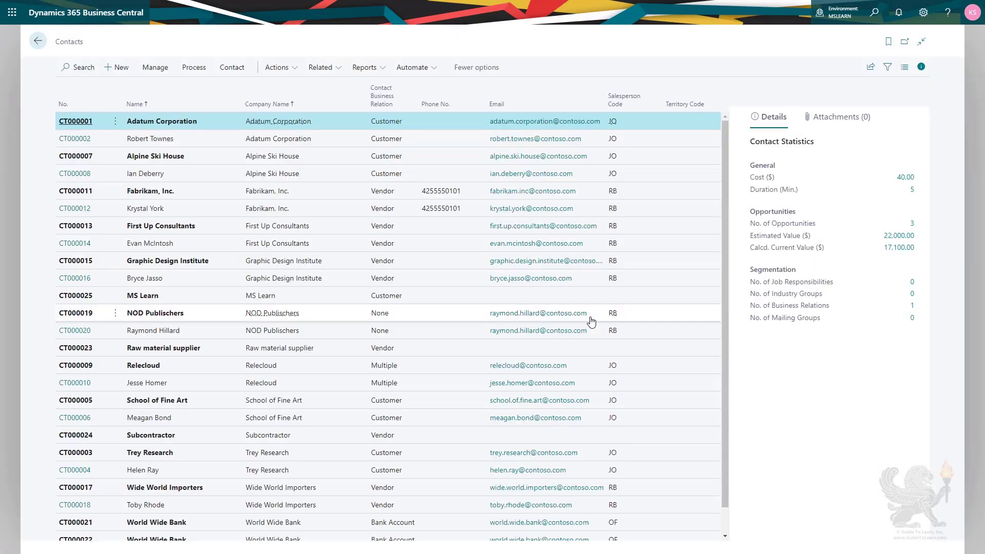
key("Escape")
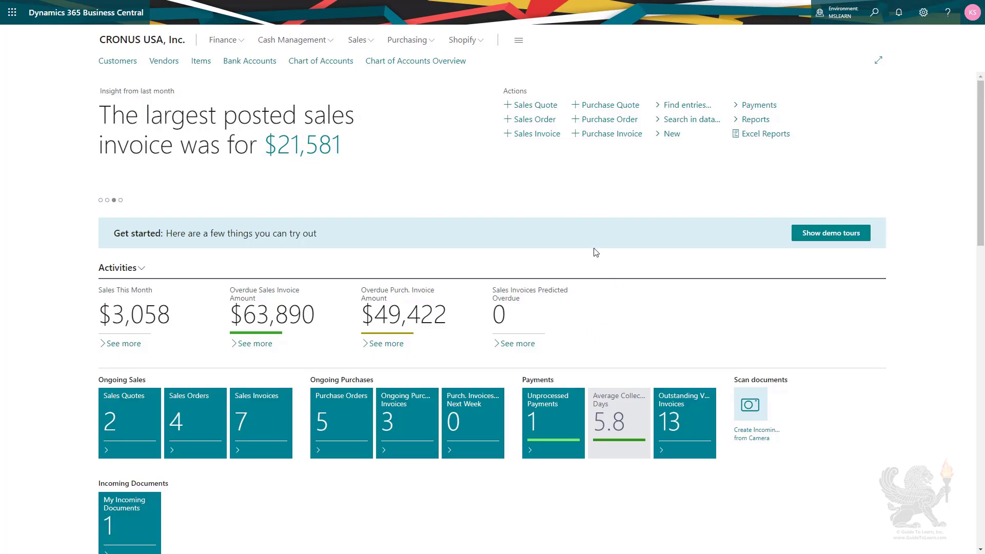
Step: View the MS Learn customer card from the customer list and close it
left_click(131, 67)
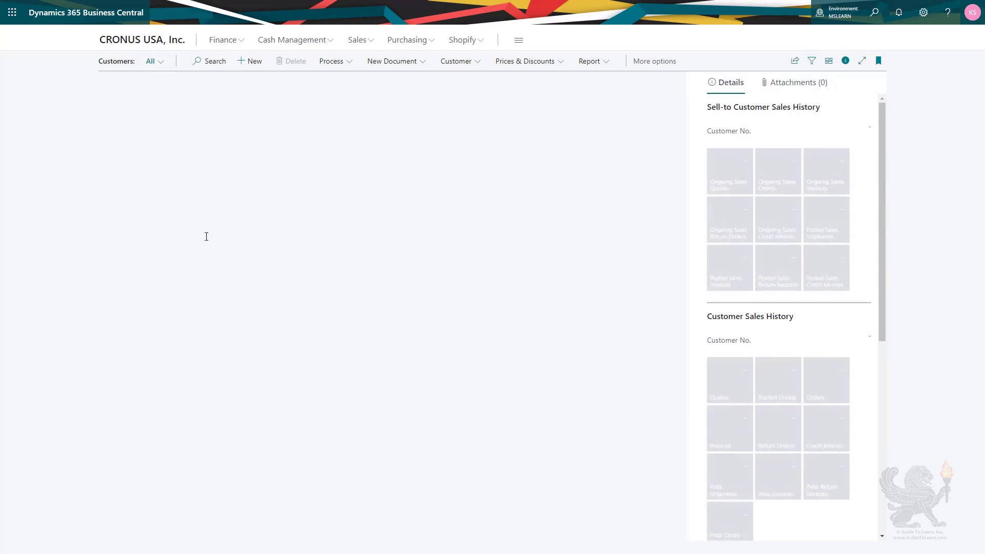
left_click(536, 136)
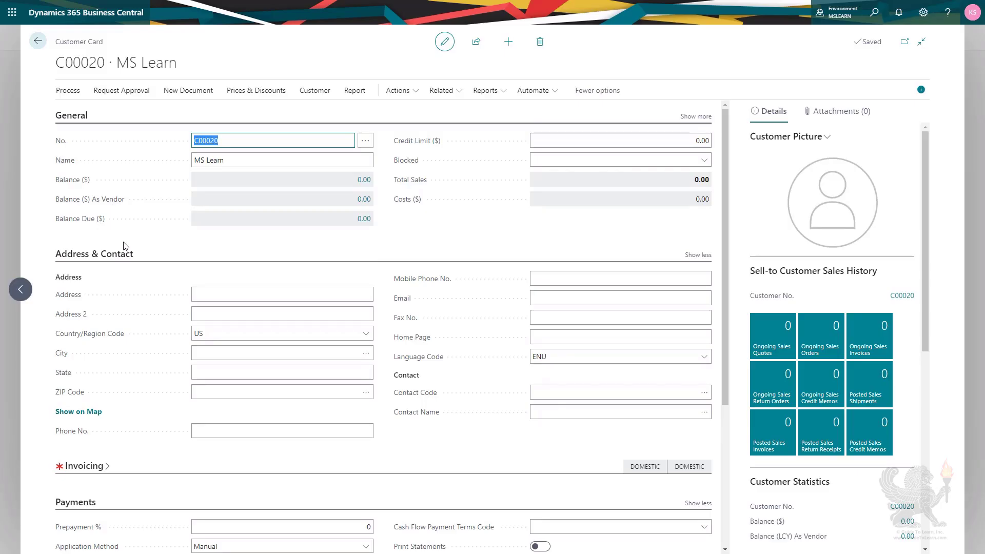
key("Escape")
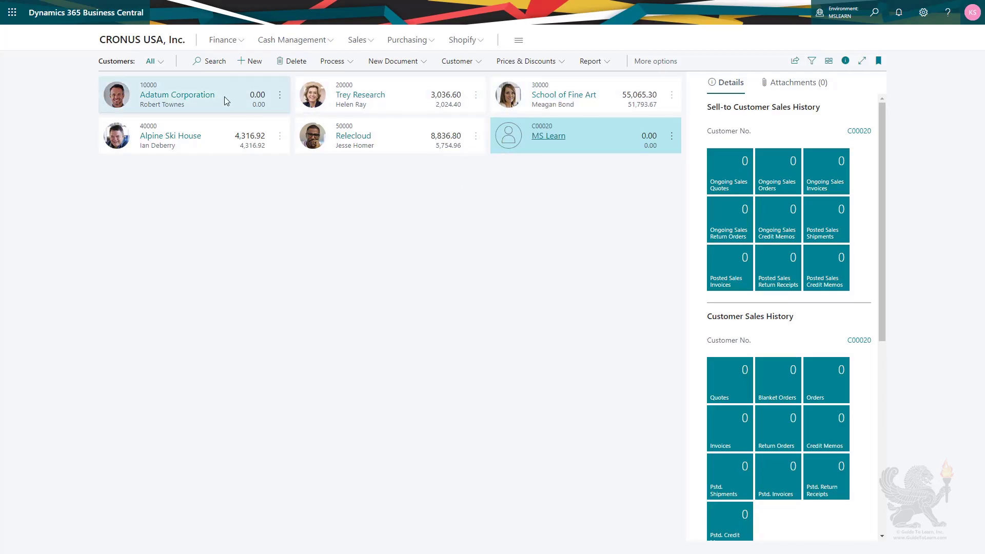
key("Escape")
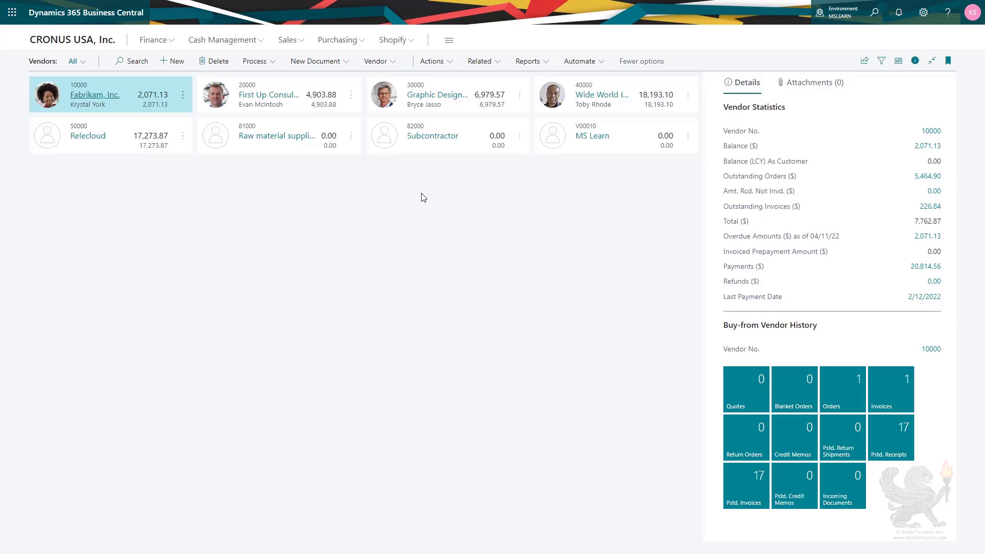
Step: Open the business relations of the company contact linked to the vendor Graphic Design Institute
left_click(417, 95)
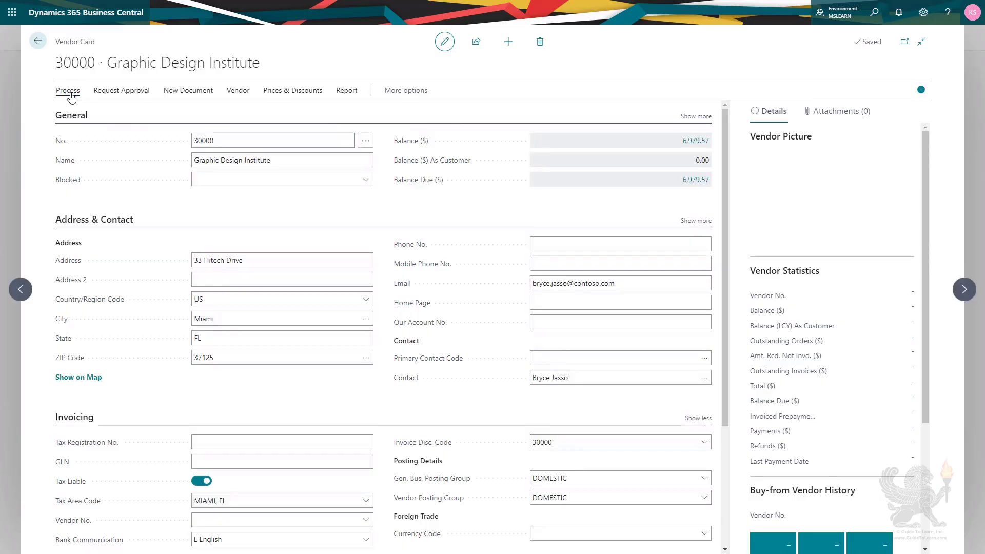
left_click(71, 95)
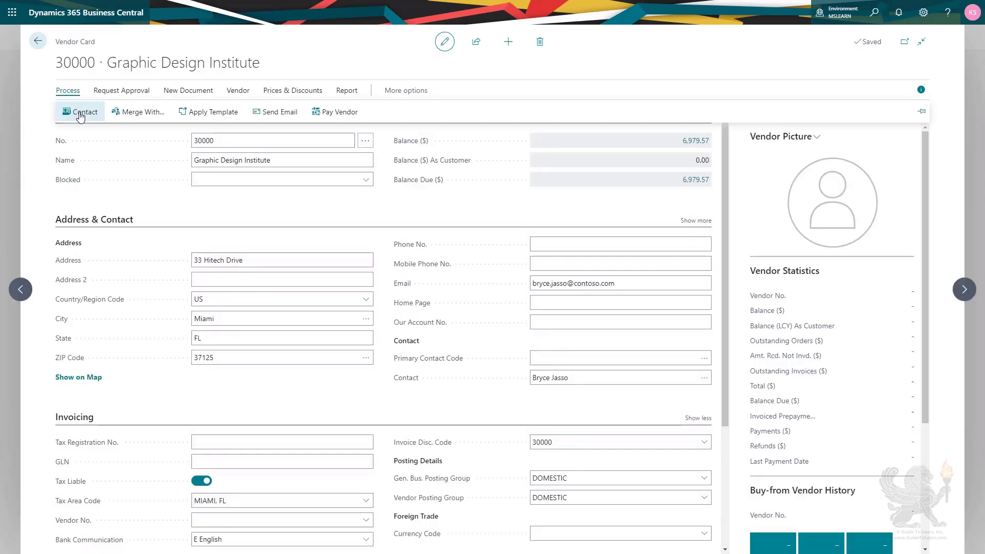
left_click(80, 118)
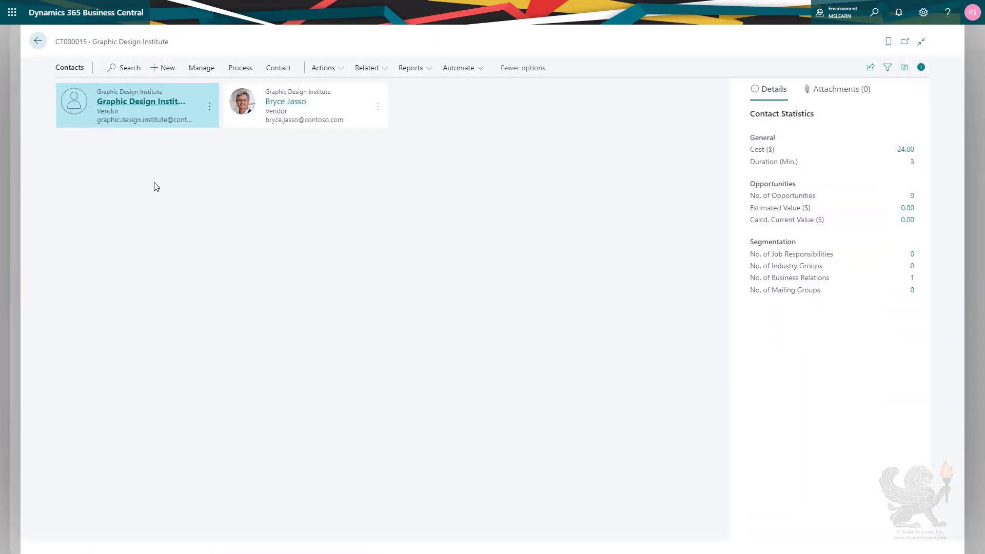
left_click(372, 74)
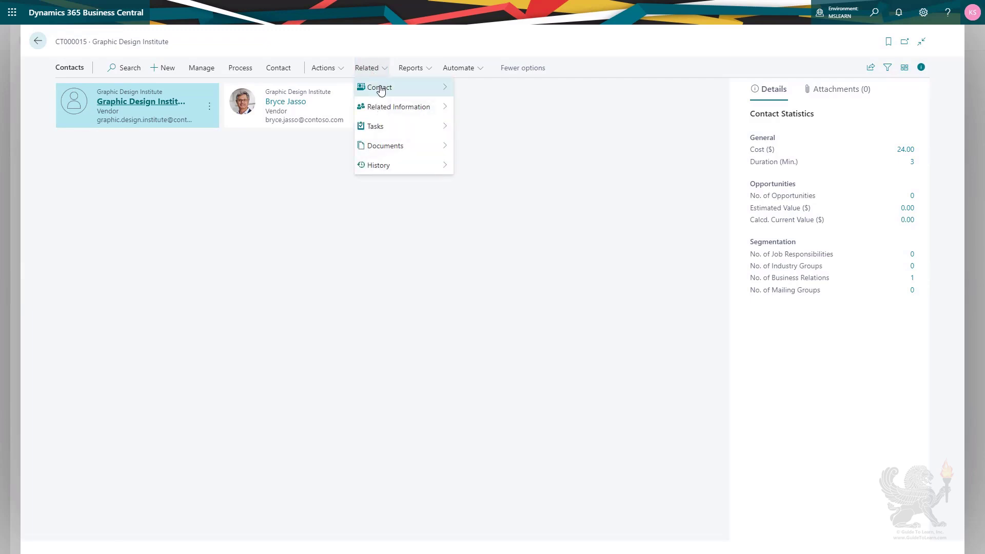
mouse_move(380, 90)
mouse_move(477, 89)
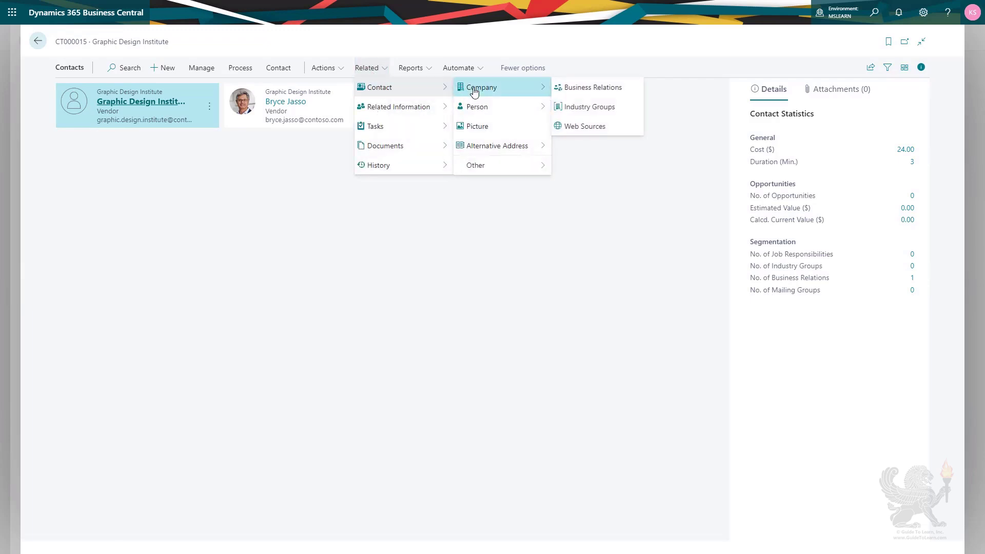
left_click(570, 88)
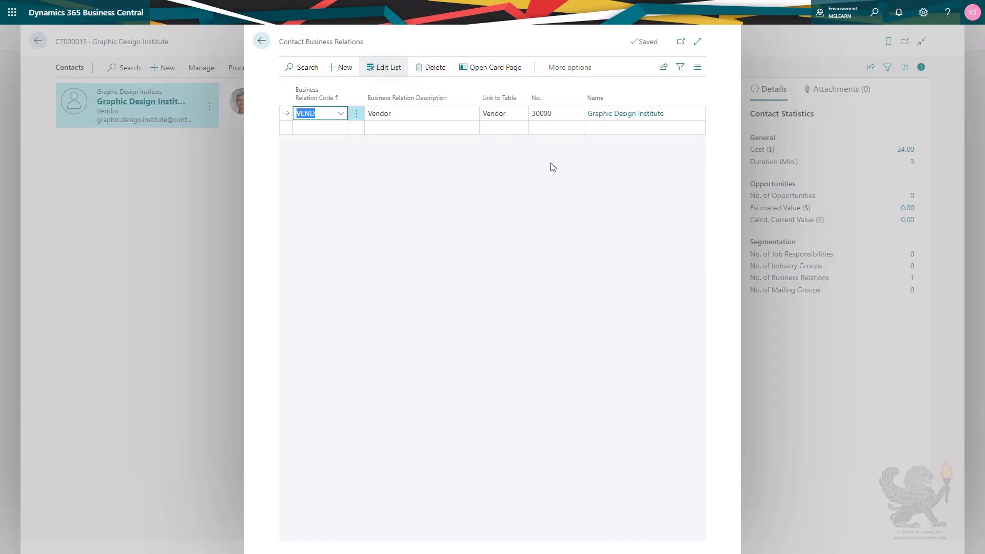
Step: Delete the Vendor business relation from the Graphic Design Institute contact and return to the home page
left_click(355, 115)
left_click(348, 131)
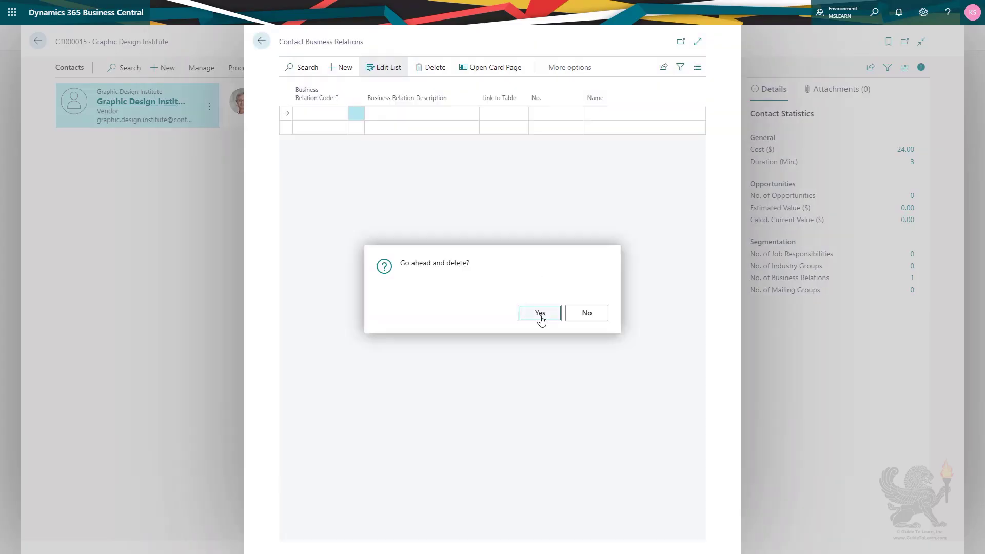
left_click(540, 314)
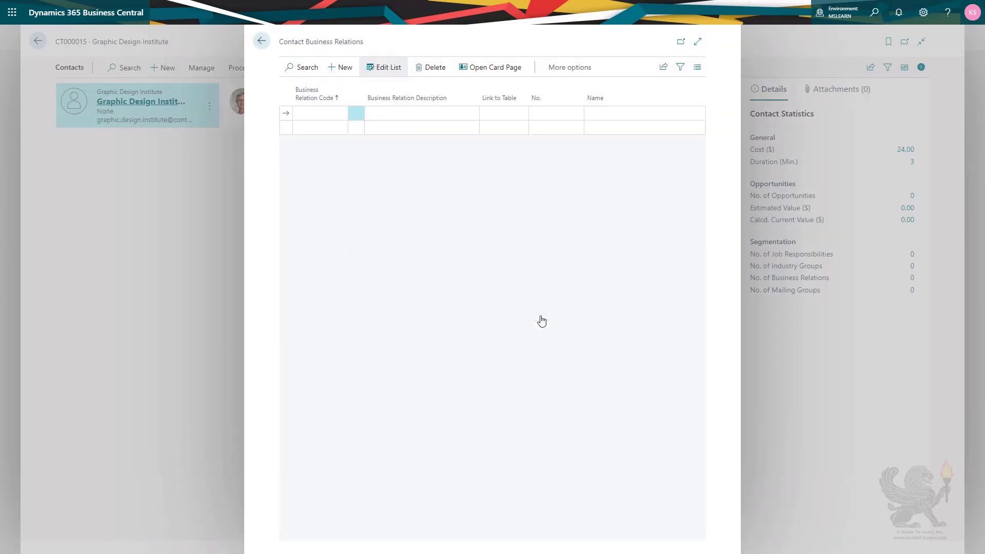
key("Escape")
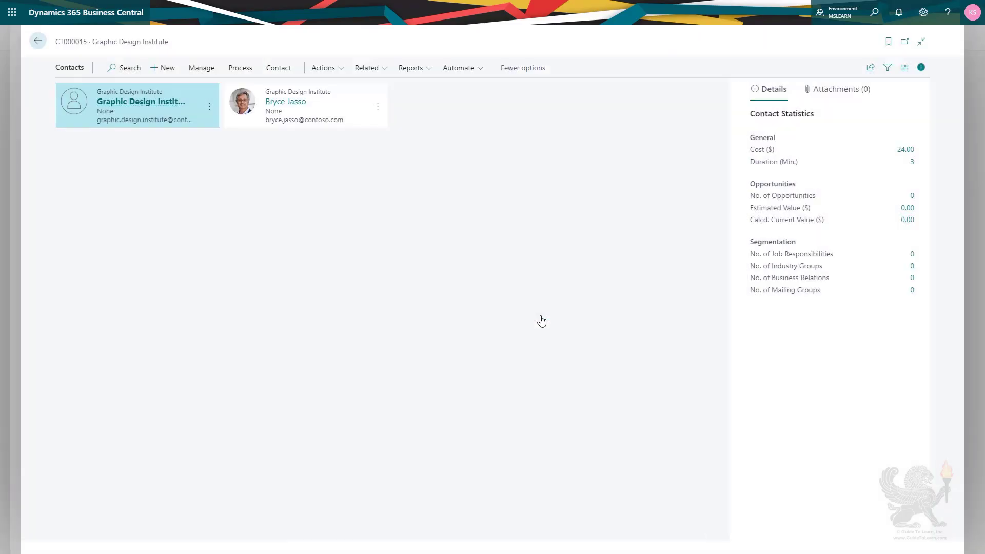
key("Escape")
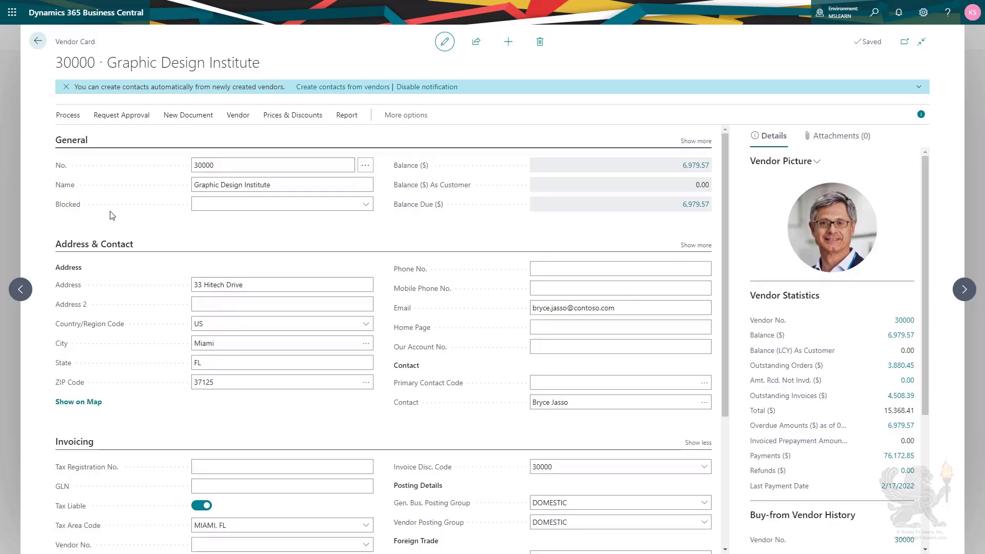
key("Escape")
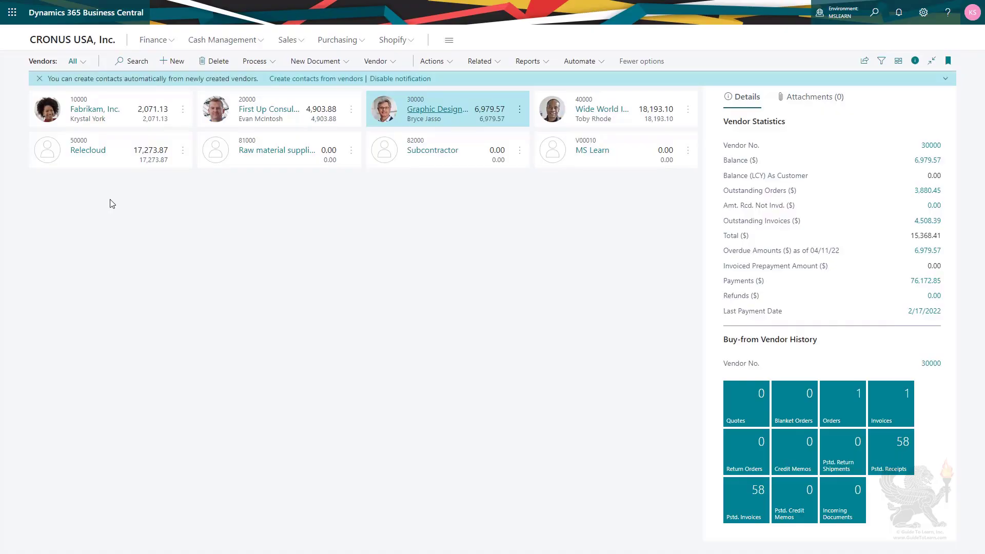
key("Escape")
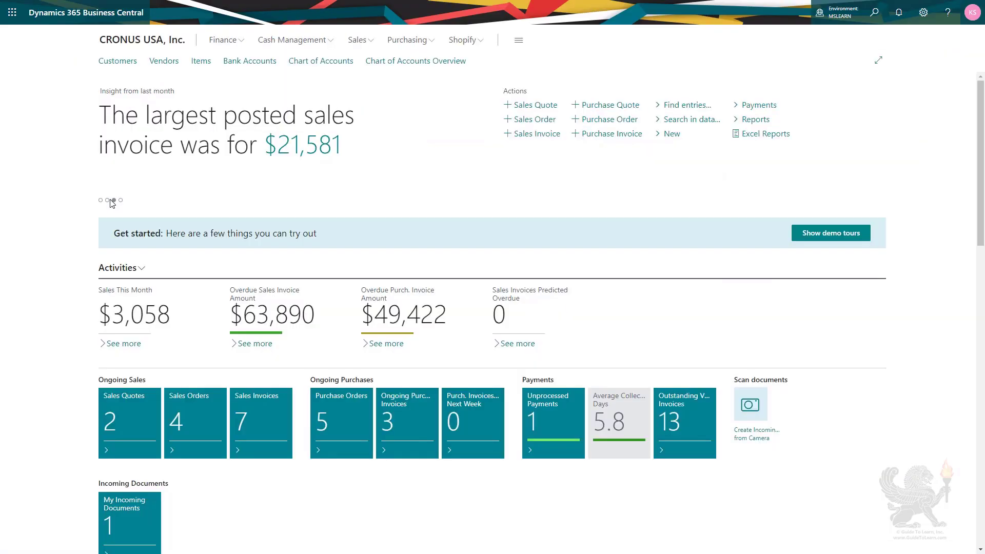
Step: View the contacts linked to the School of Fine Art customer from the customer list
left_click(124, 68)
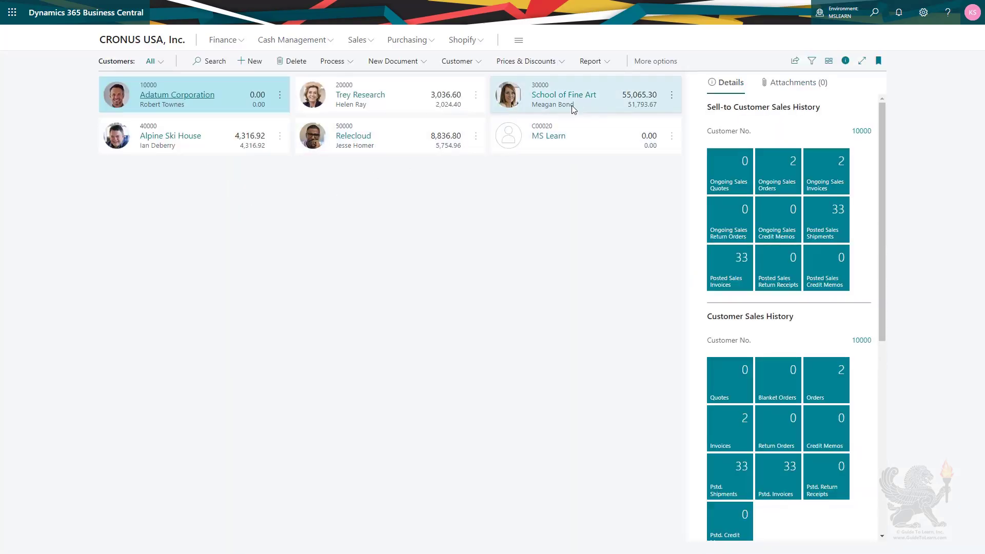
left_click(598, 108)
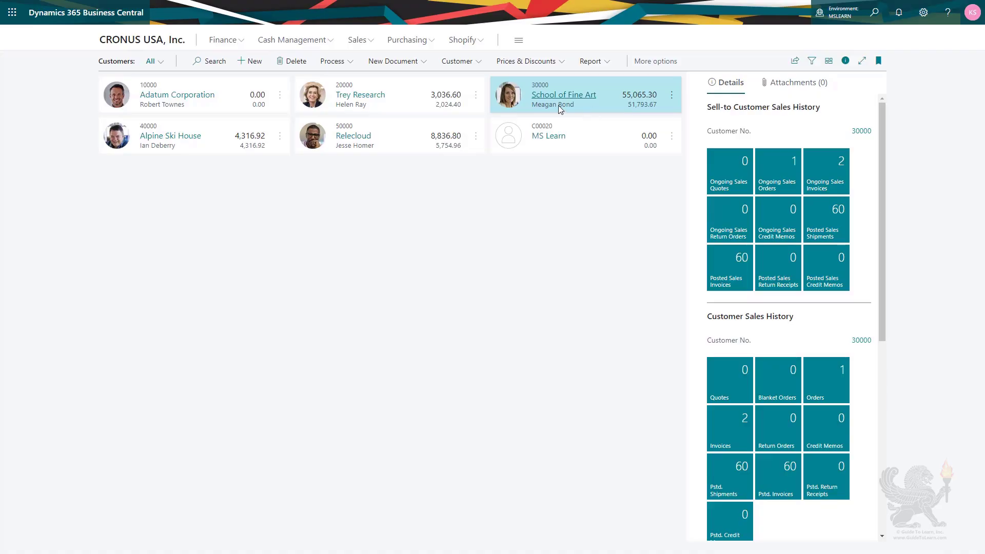
left_click(454, 67)
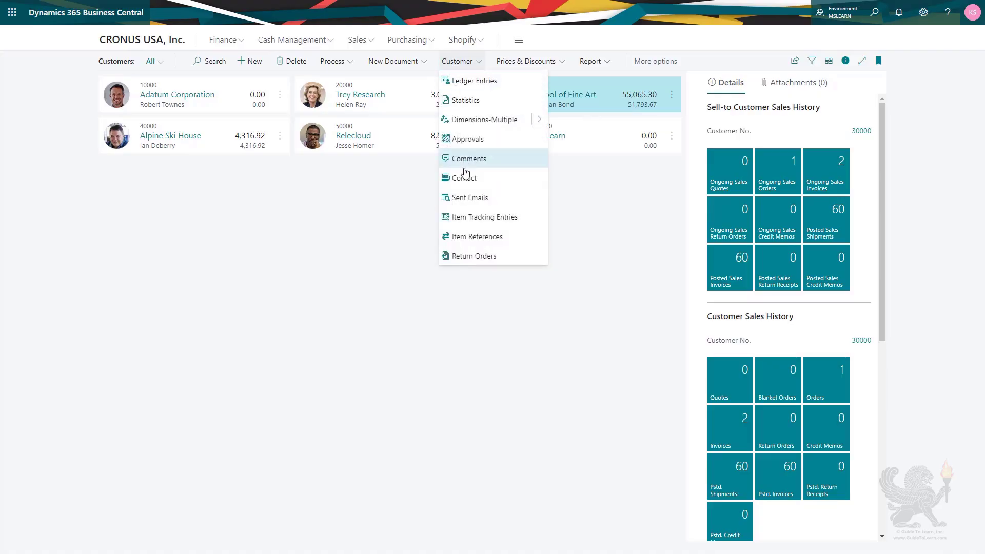
left_click(464, 179)
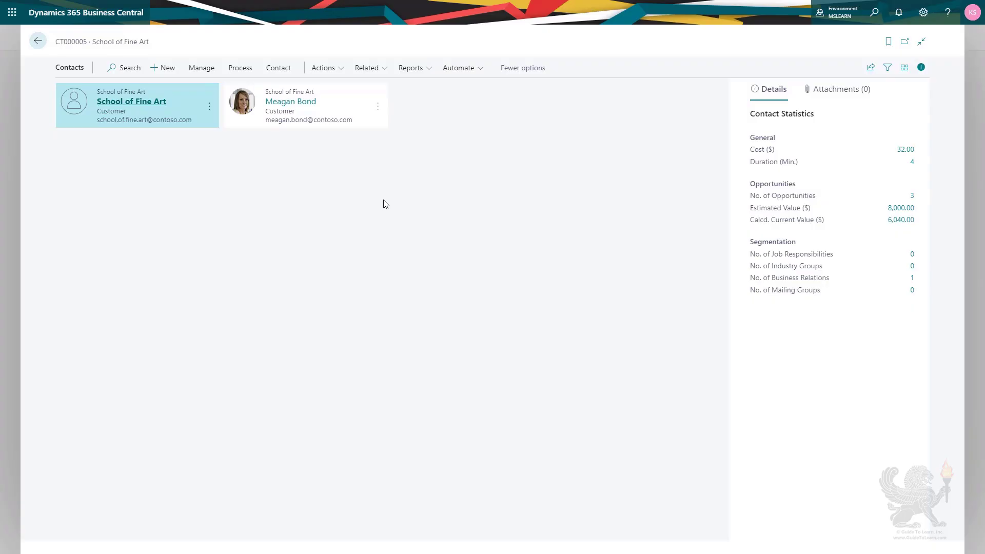
Step: Try to link the School of Fine Art contact with the existing vendor Graphic Design Institute, and return to the customer list
left_click(333, 77)
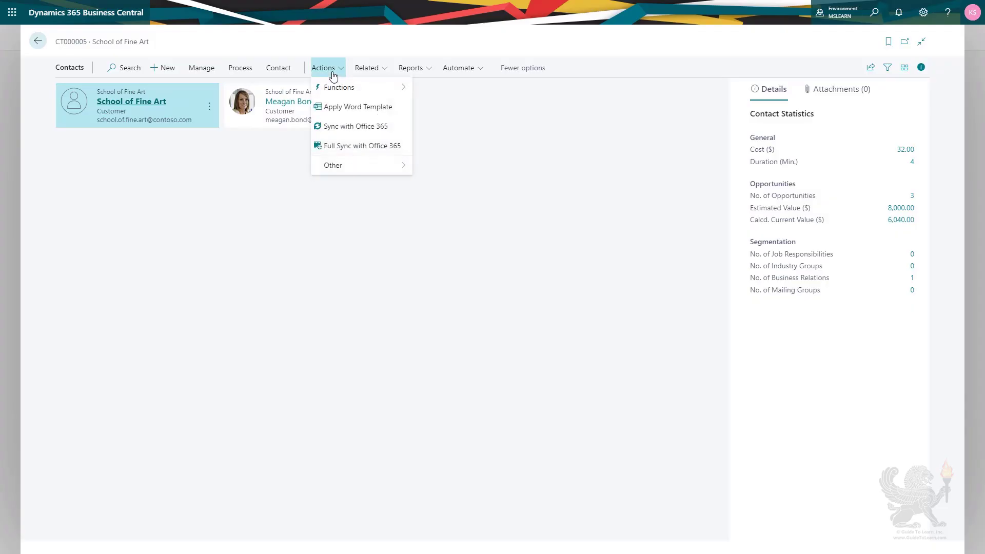
mouse_move(334, 92)
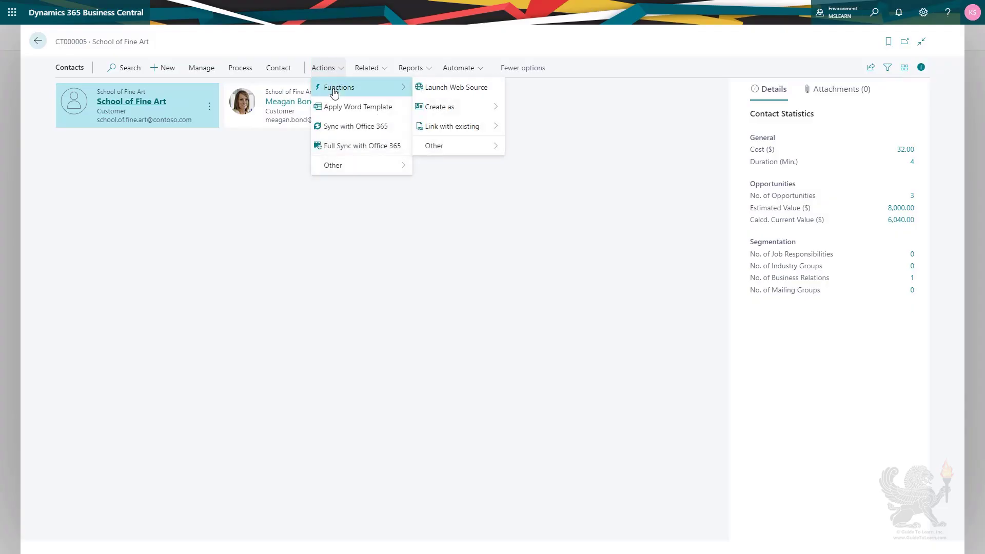
mouse_move(476, 132)
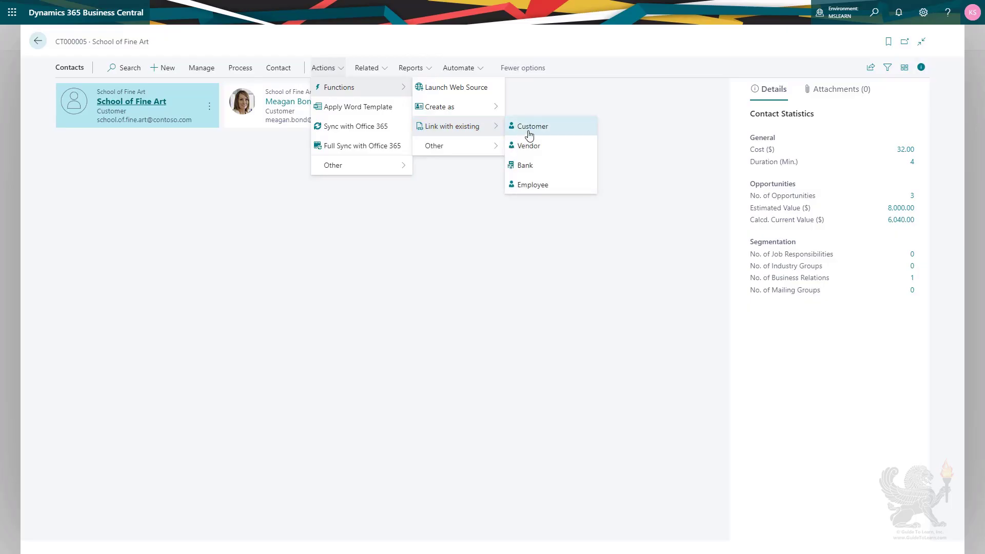
left_click(530, 149)
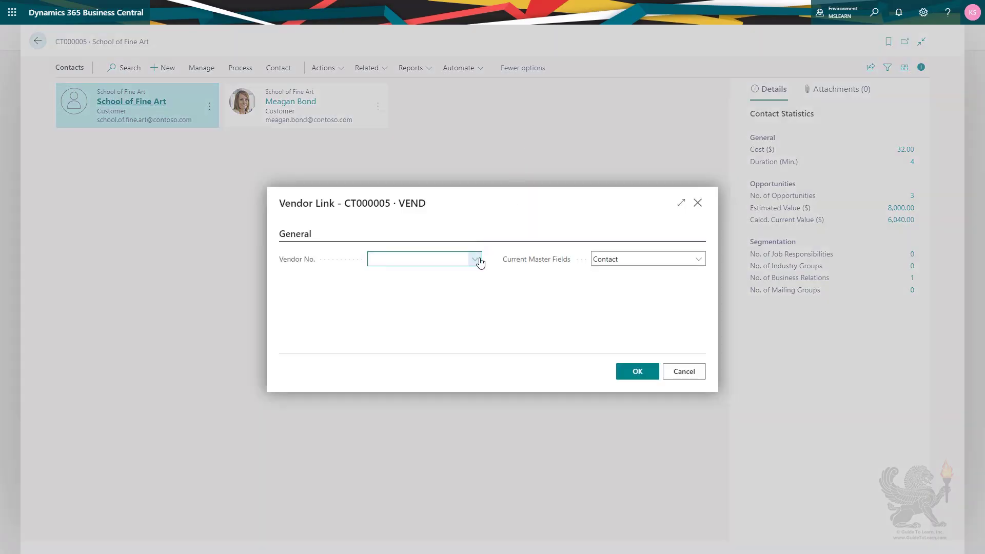
left_click(475, 259)
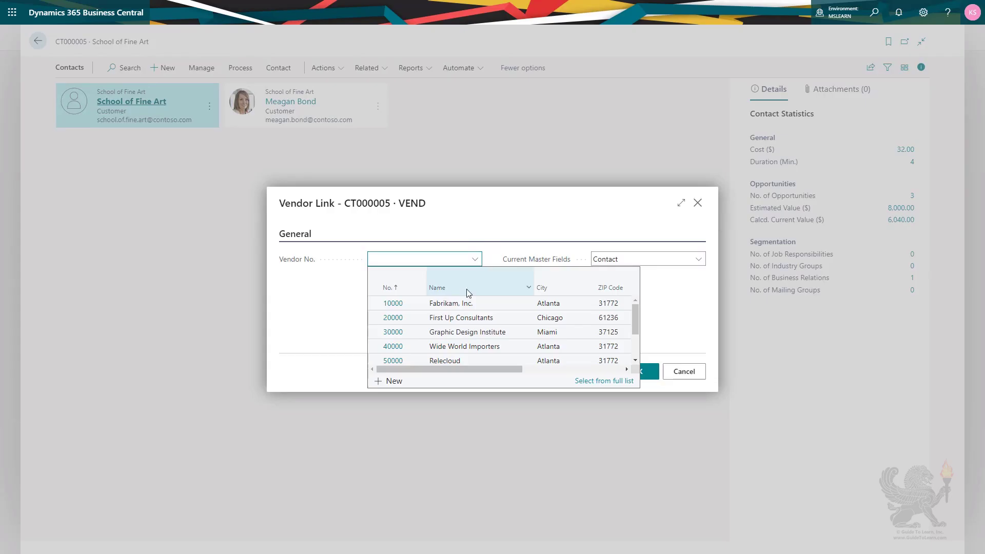
left_click(453, 332)
key("Tab")
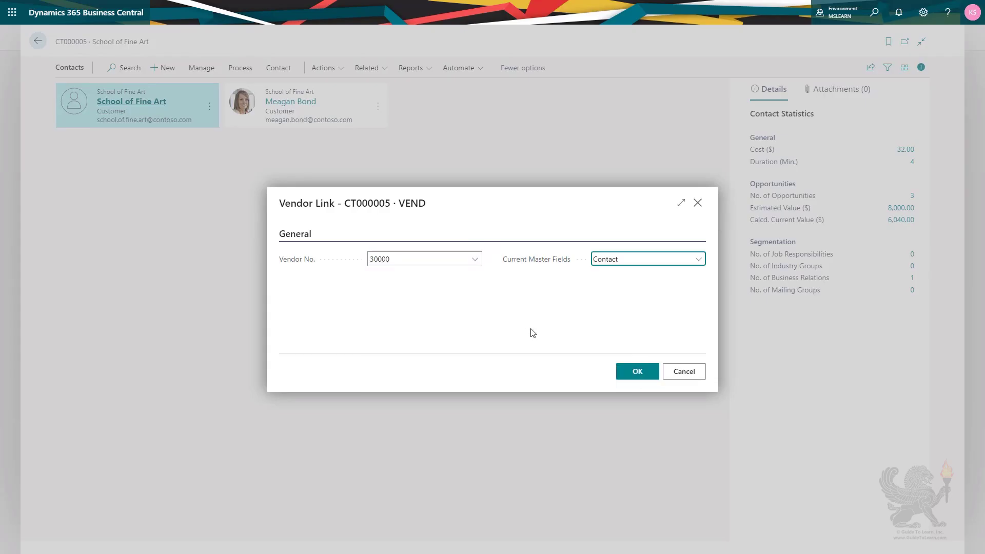
key("Escape")
key("Escape")
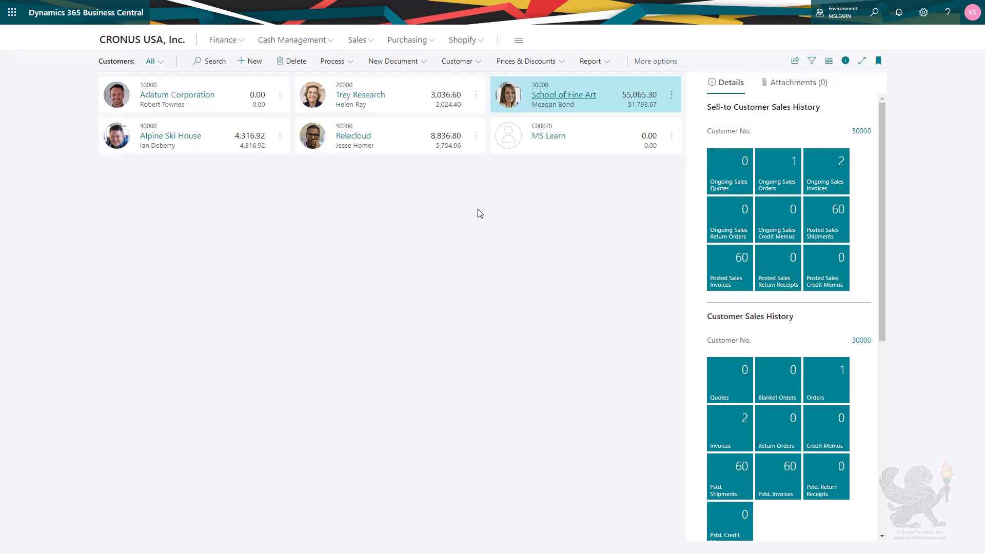
Step: Open the School of Fine Art customer card
left_click(550, 99)
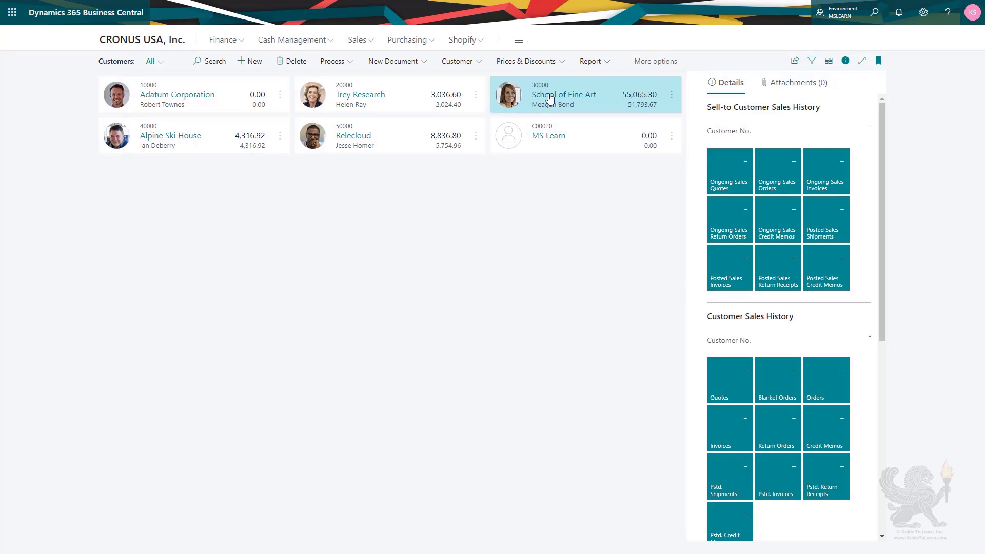